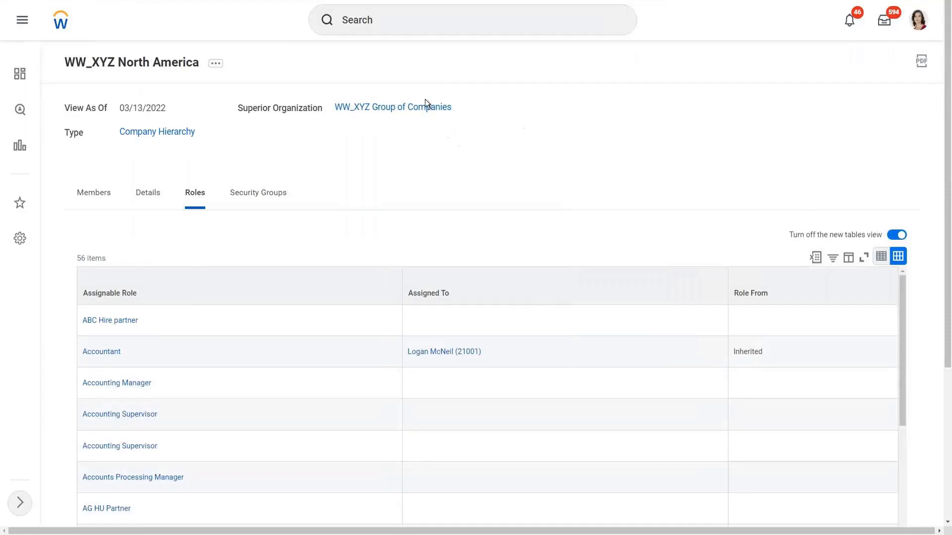
Step: Find the Create Cost Center task and start it with the WeWork (03/07/2022) reorganization
left_click(385, 21)
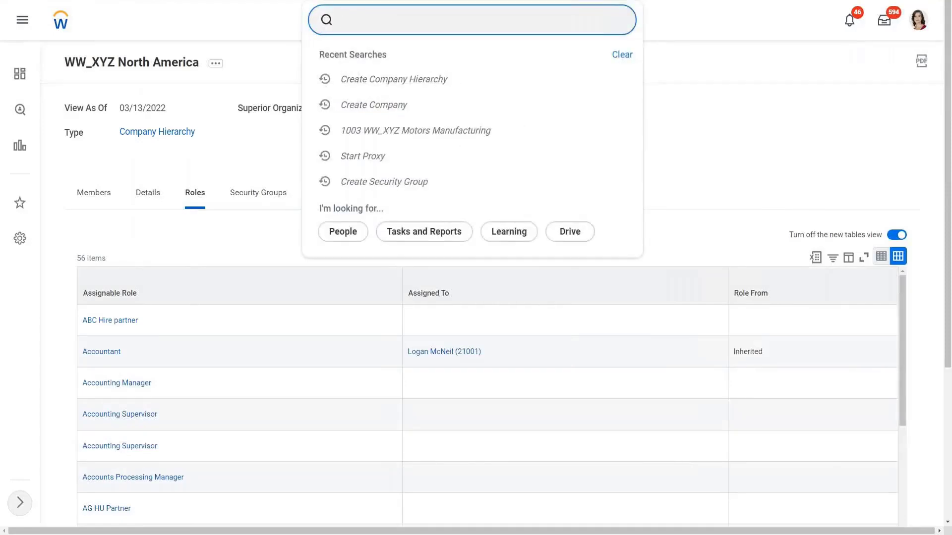
type("crea cost center")
left_click(382, 58)
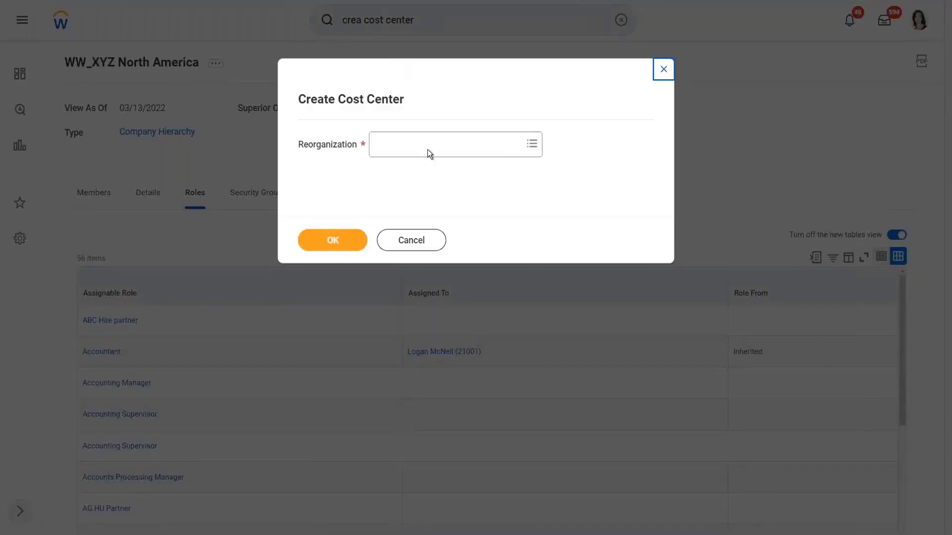
left_click(428, 151)
type("wework")
key("Return")
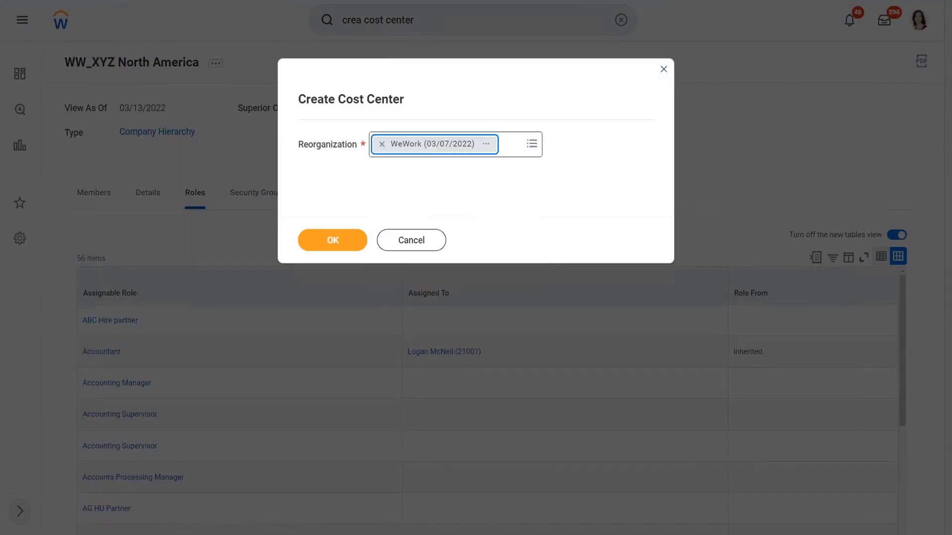
left_click(348, 240)
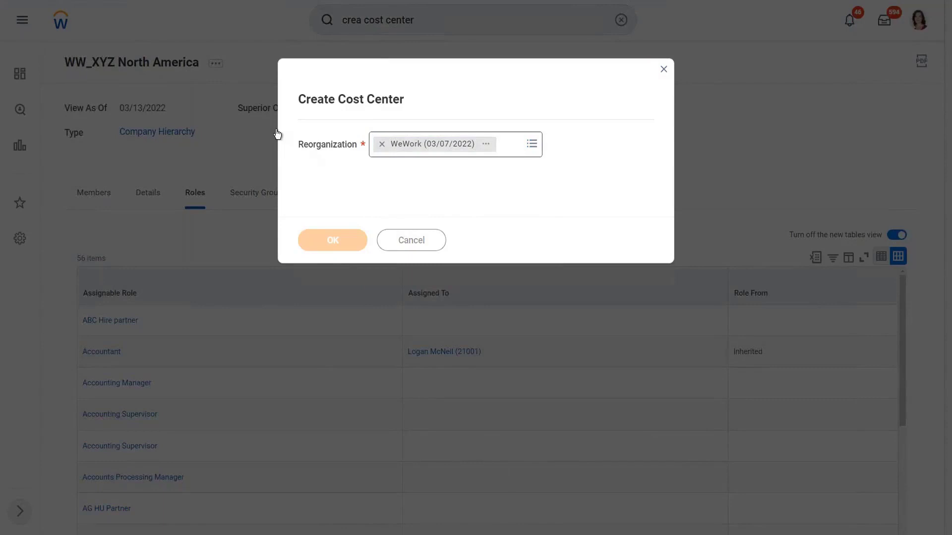
Step: Create the cost center named WW_XYZ Sales with subtype Cost Center and visibility Everyone
left_click(160, 169)
type("WW")
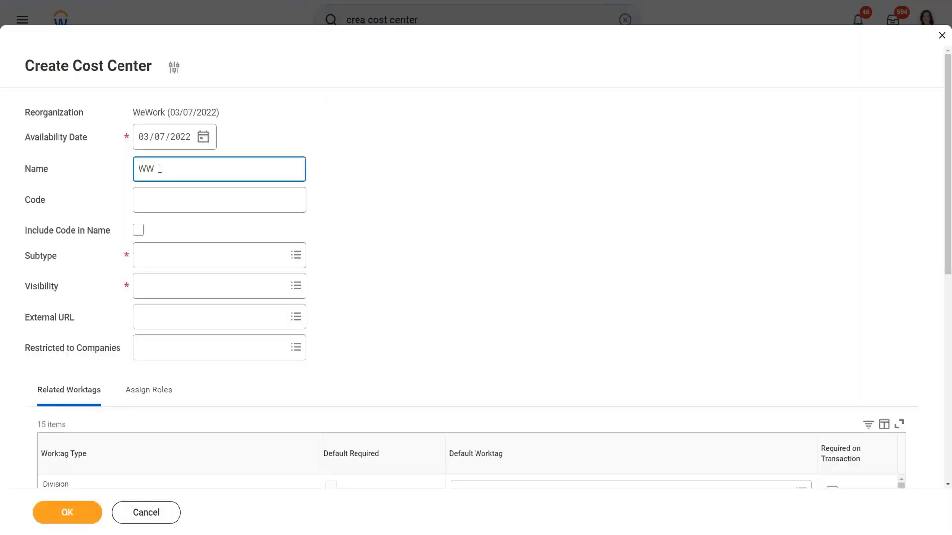
type("_XYZ Sales")
left_click(165, 263)
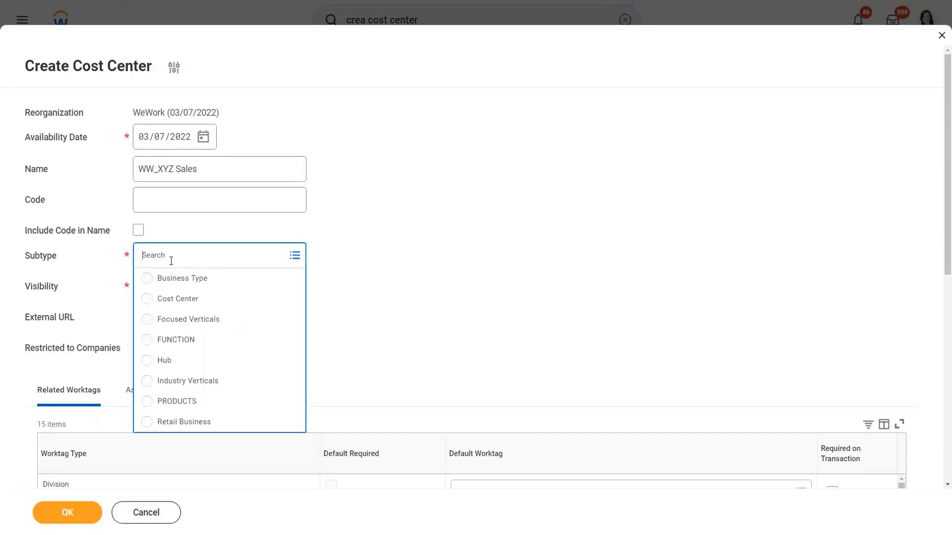
left_click(192, 298)
left_click(166, 288)
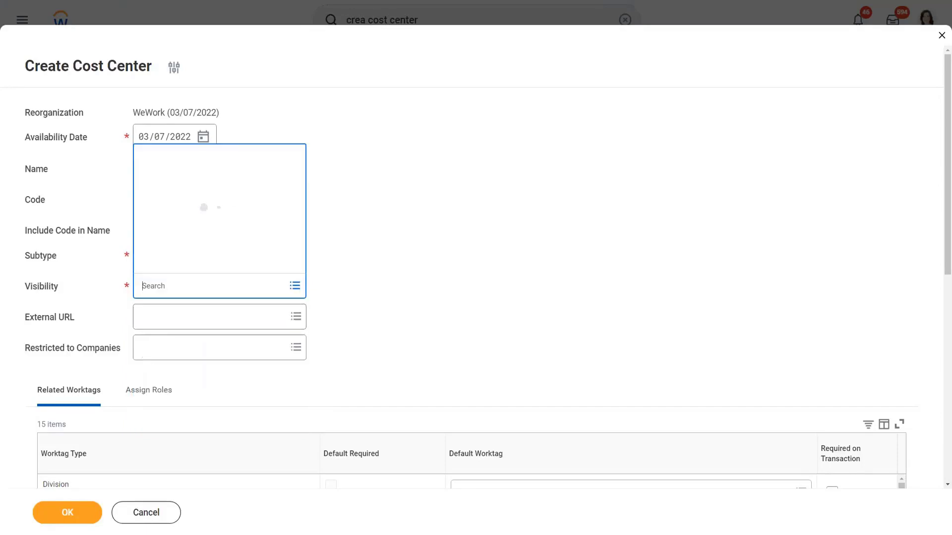
left_click(185, 198)
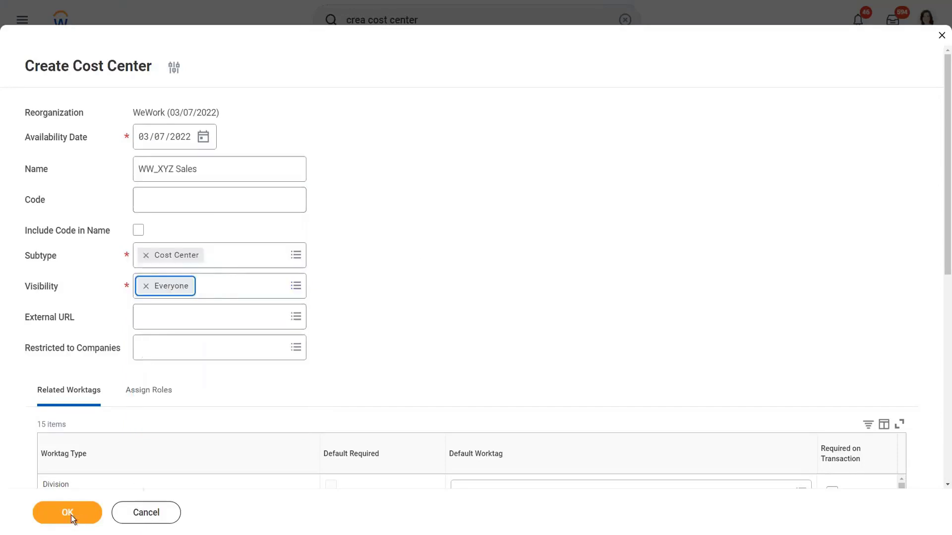
scroll(87, 471, "down", 5)
left_click(64, 516)
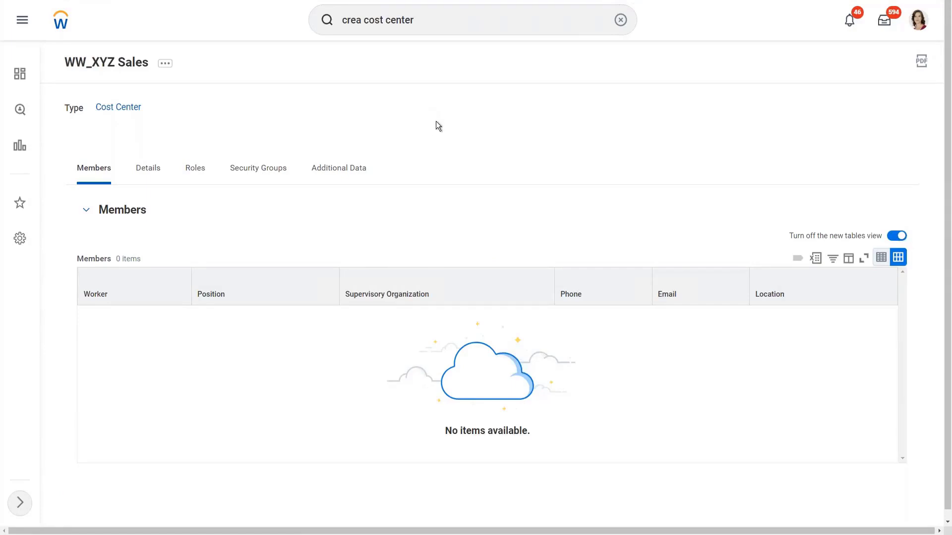
Step: Search for 1001 and open the supervisory organization 1001 WW_XYZ Motors
left_click(430, 21)
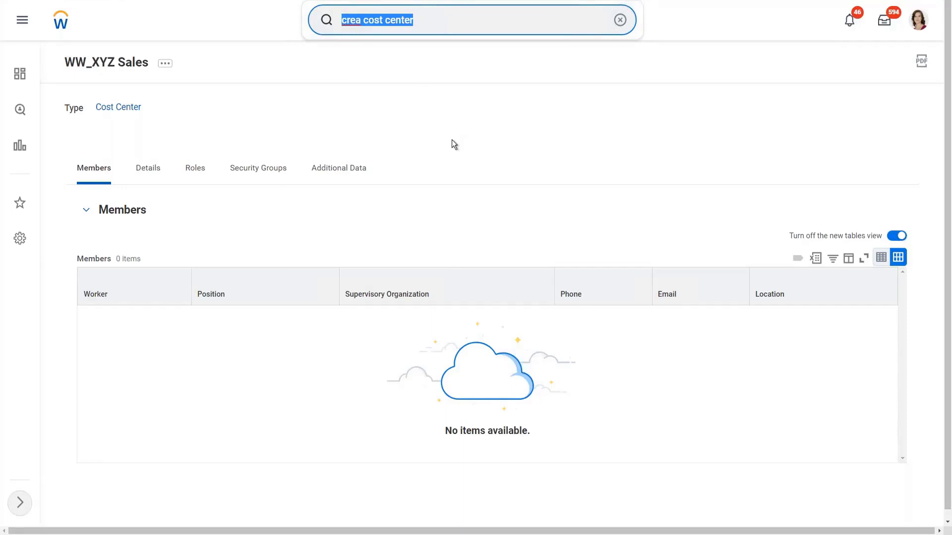
type("ww_")
type("c")
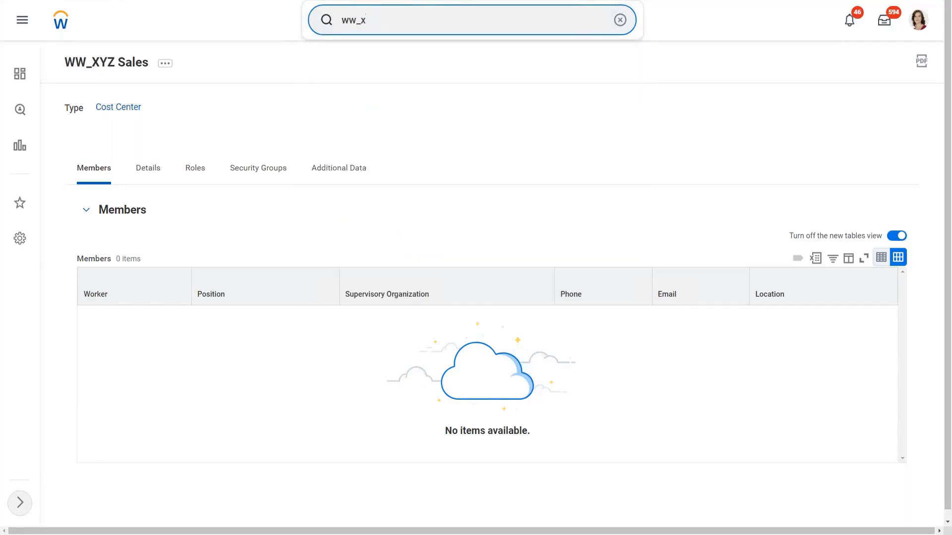
key("BackSpace")
key("BackSpace")
key("BackSpace")
key("BackSpace")
type("1001")
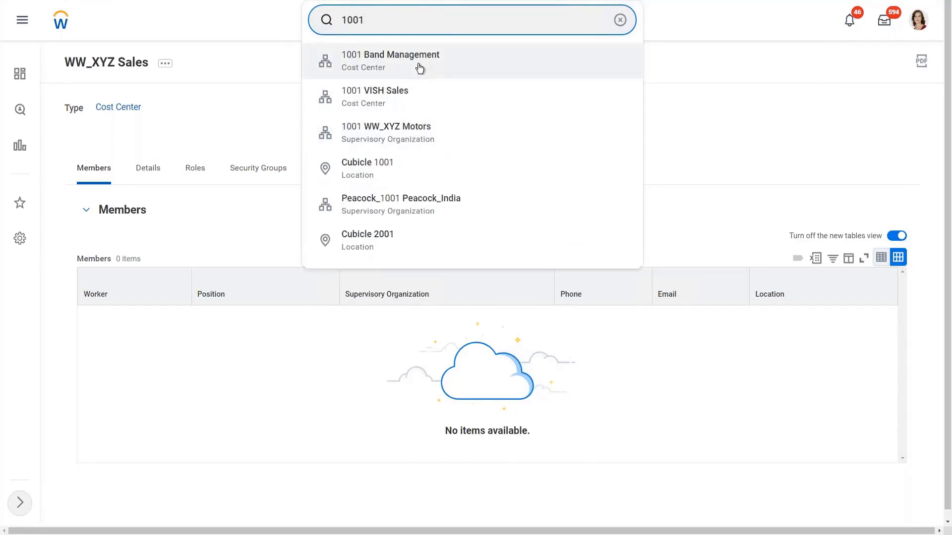
left_click(415, 134)
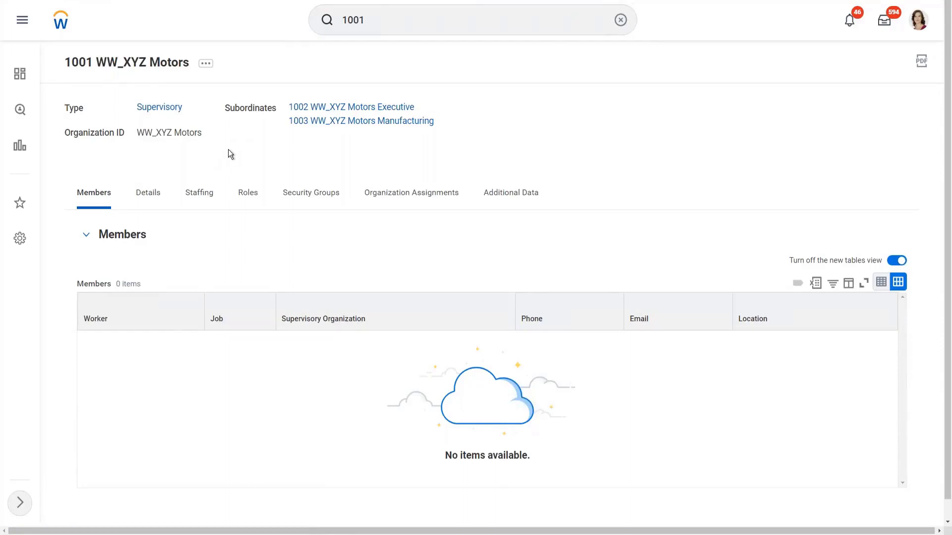
Step: Open the 1001 WW_XYZ Motors supervisory organization for editing through its related actions
left_click(205, 63)
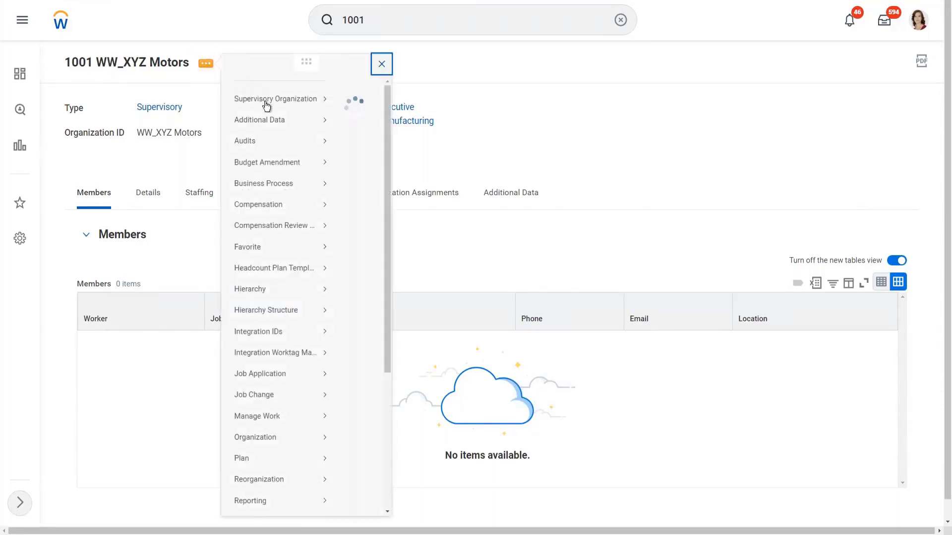
mouse_move(268, 114)
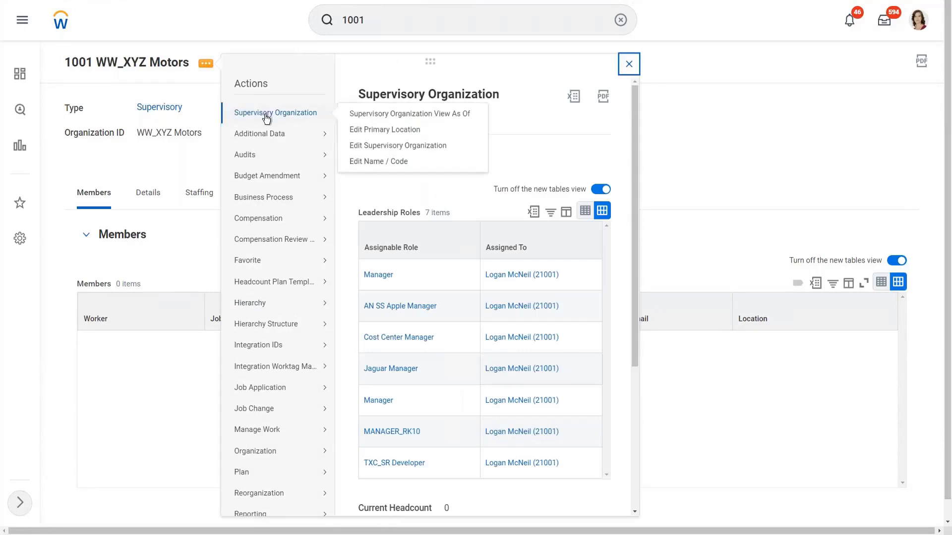
left_click(401, 145)
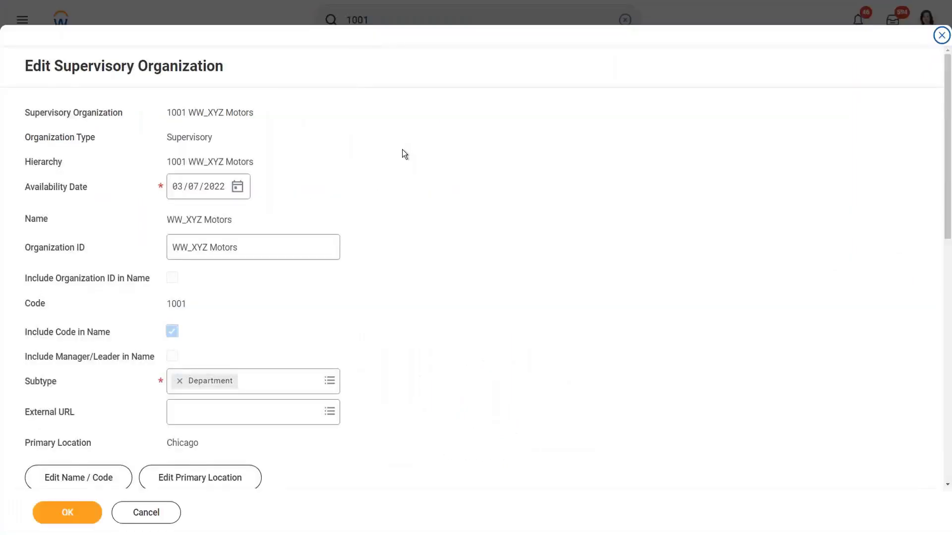
Step: Add WW_XYZ Group of Companies as the allowed organization for the Company type in the organization assignments
scroll(403, 149, "down", 7)
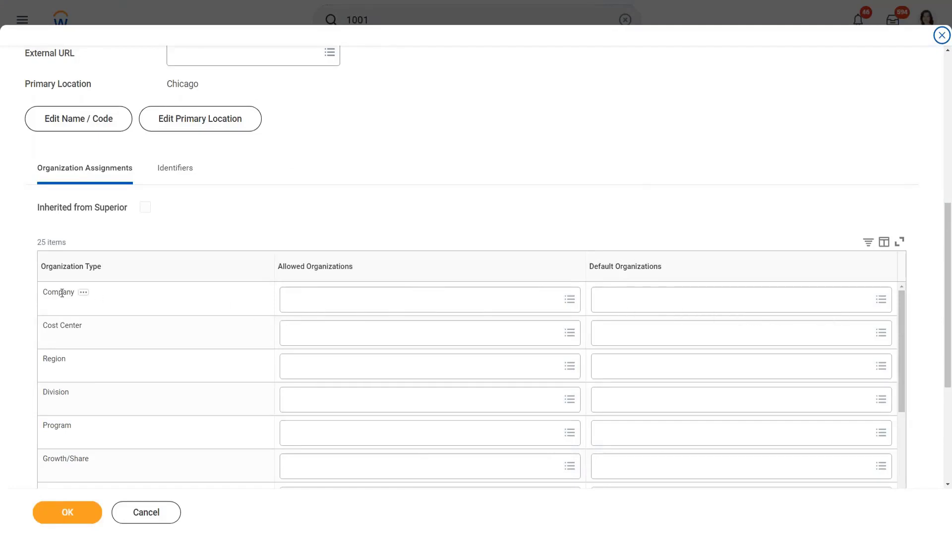
left_click(343, 300)
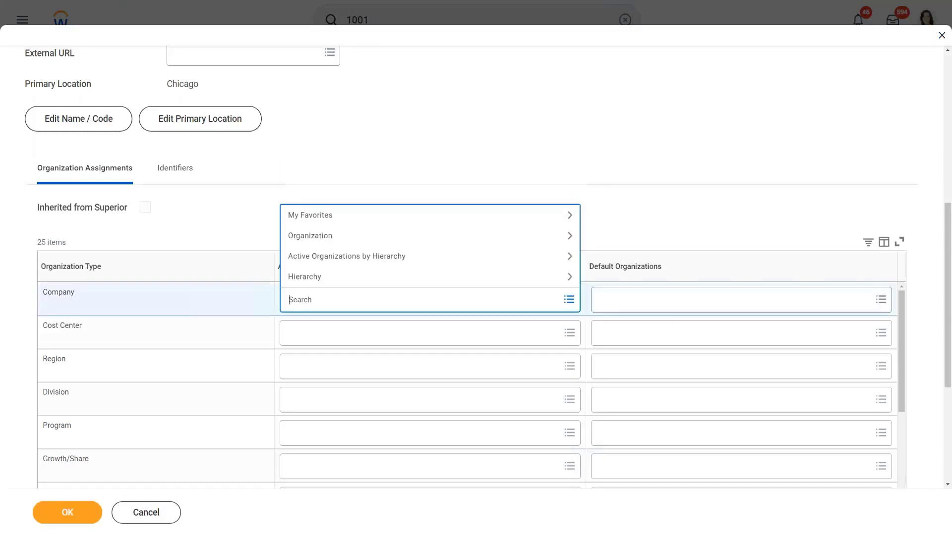
type("ww")
key("Return")
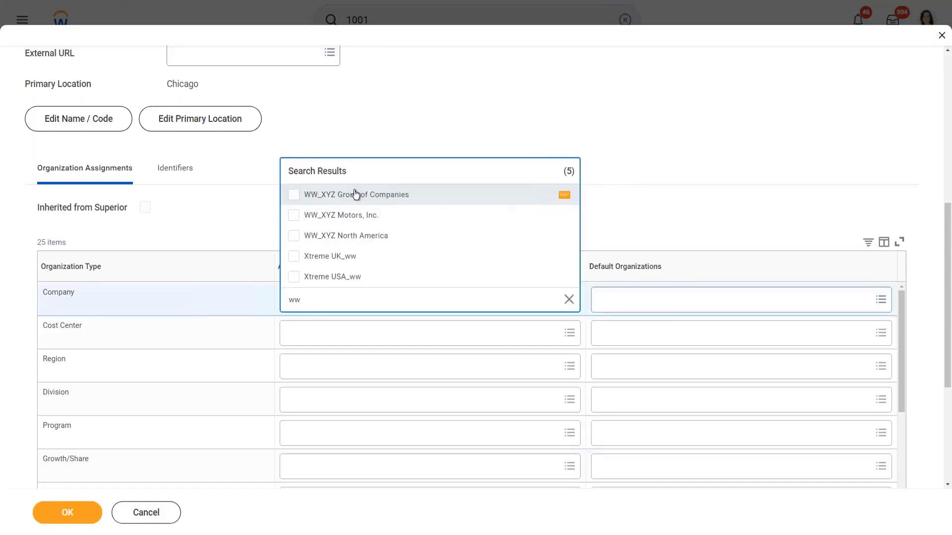
left_click(355, 197)
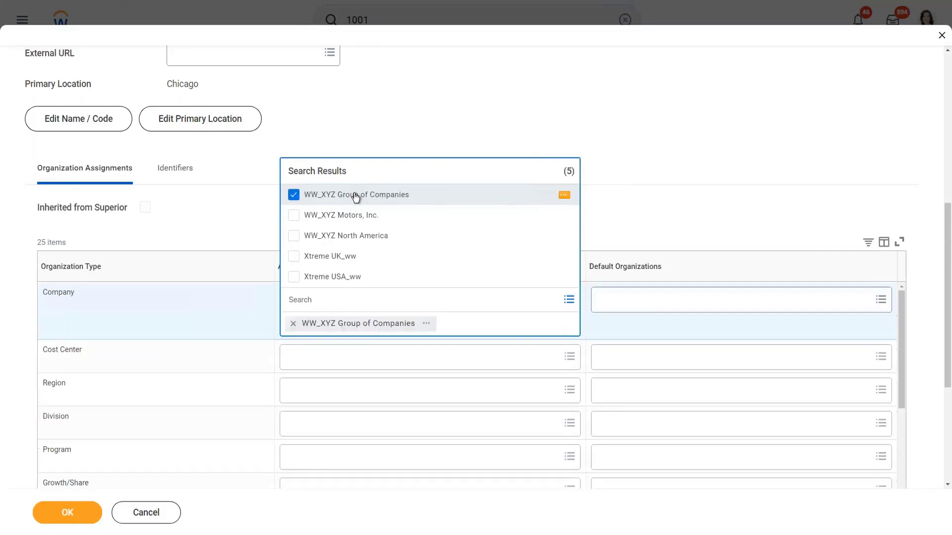
left_click(462, 122)
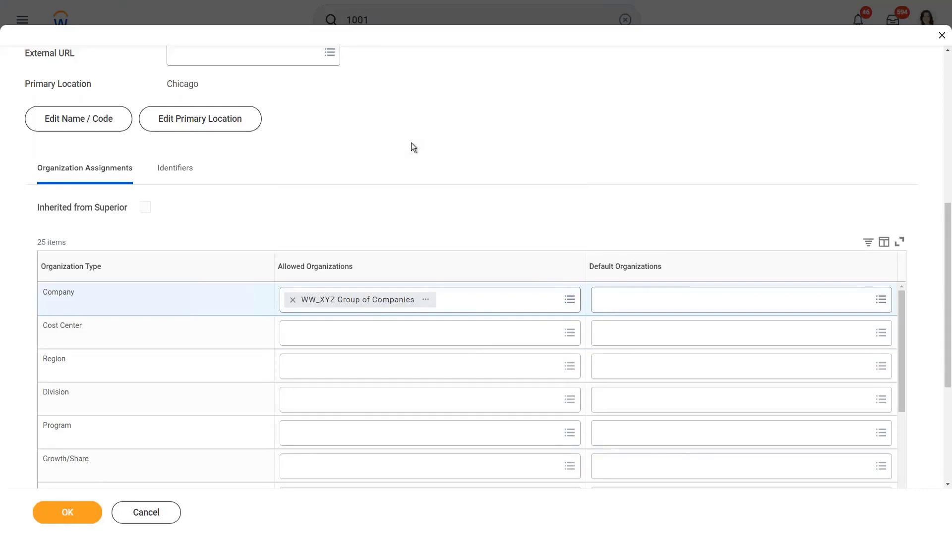
Step: Review the supervisory organization's settings and the details of the allowed WW_XYZ Group of Companies
scroll(411, 147, "up", 5)
mouse_move(268, 155)
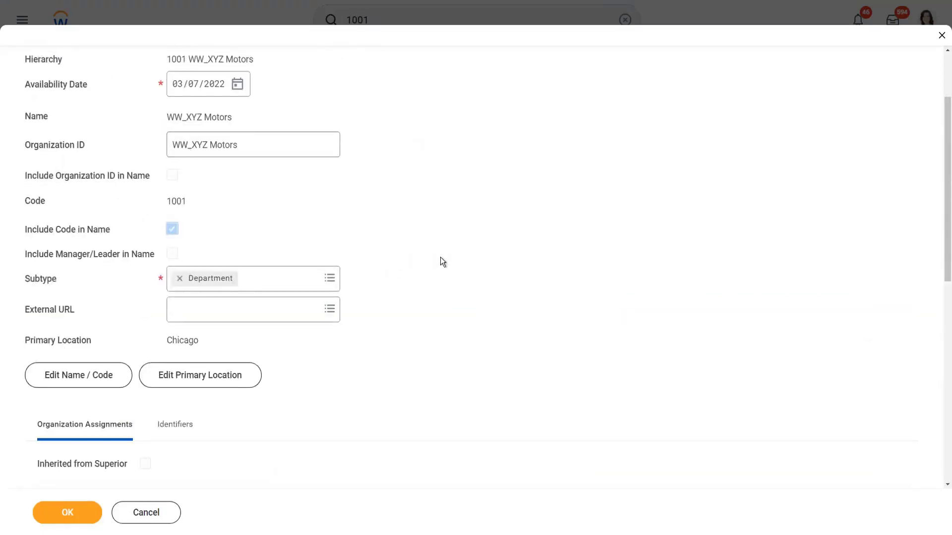
scroll(440, 260, "down", 3)
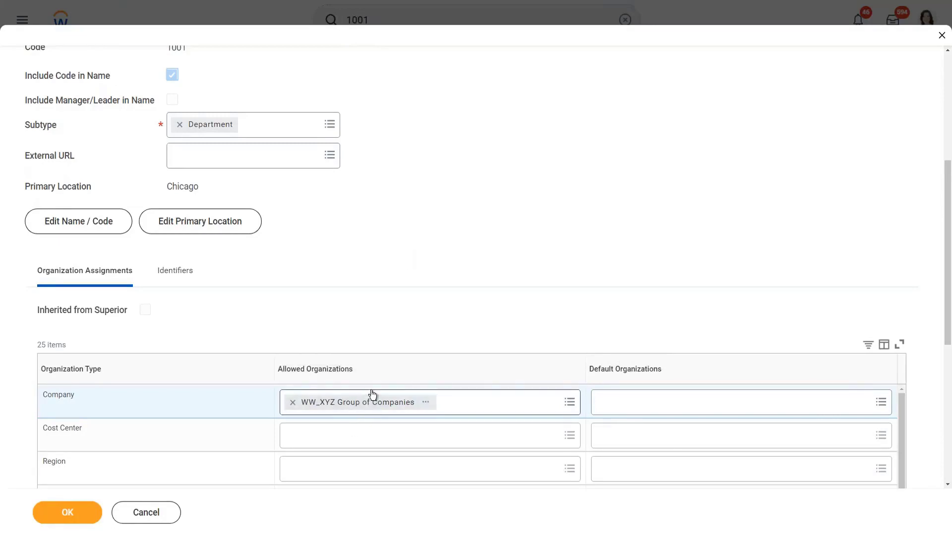
left_click(426, 403)
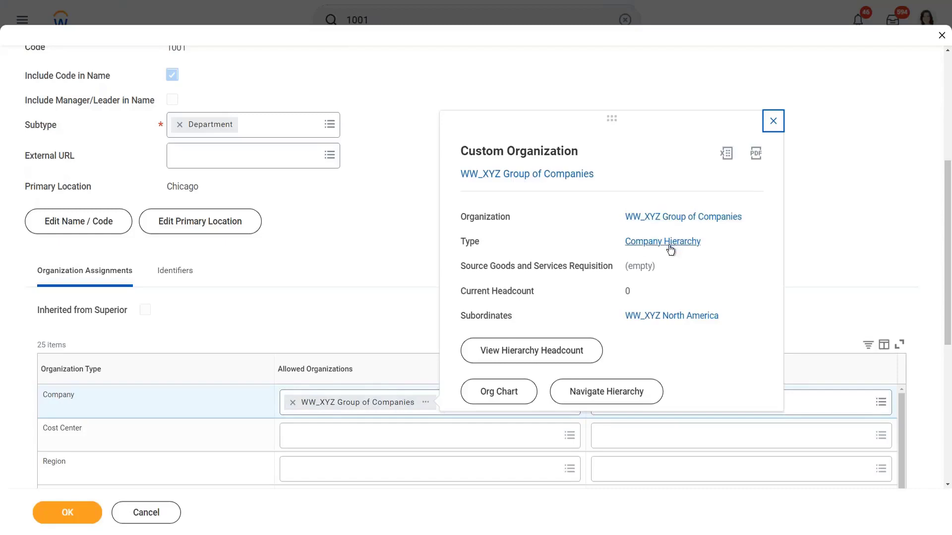
left_click(385, 257)
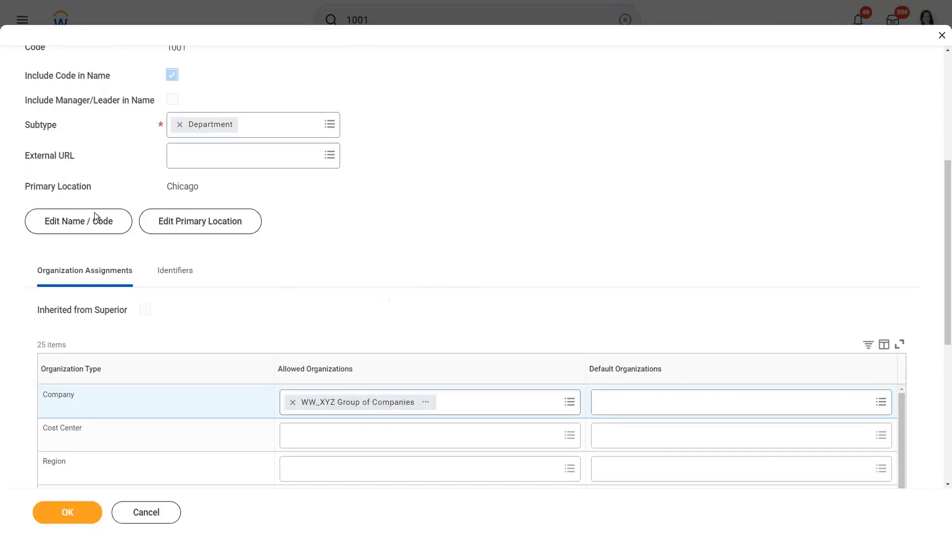
scroll(296, 270, "up", 4)
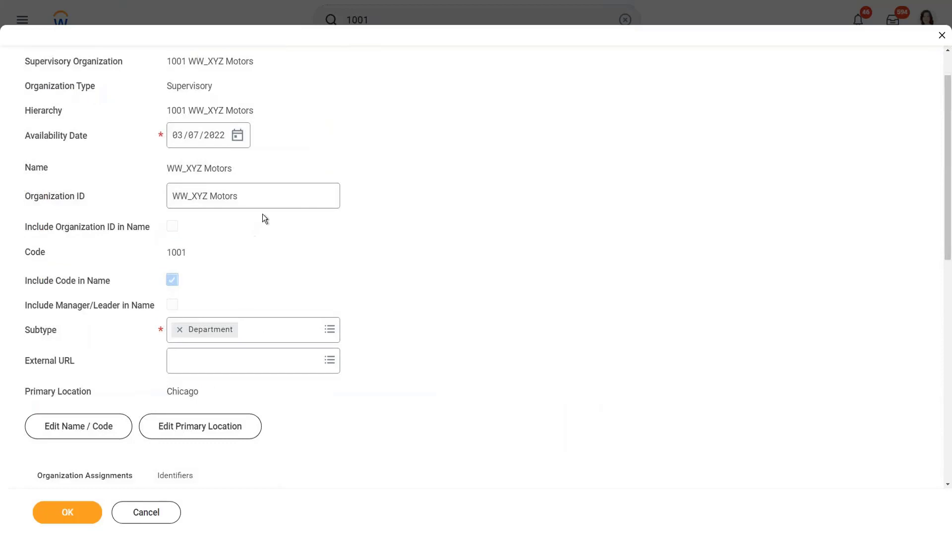
scroll(418, 256, "down", 4)
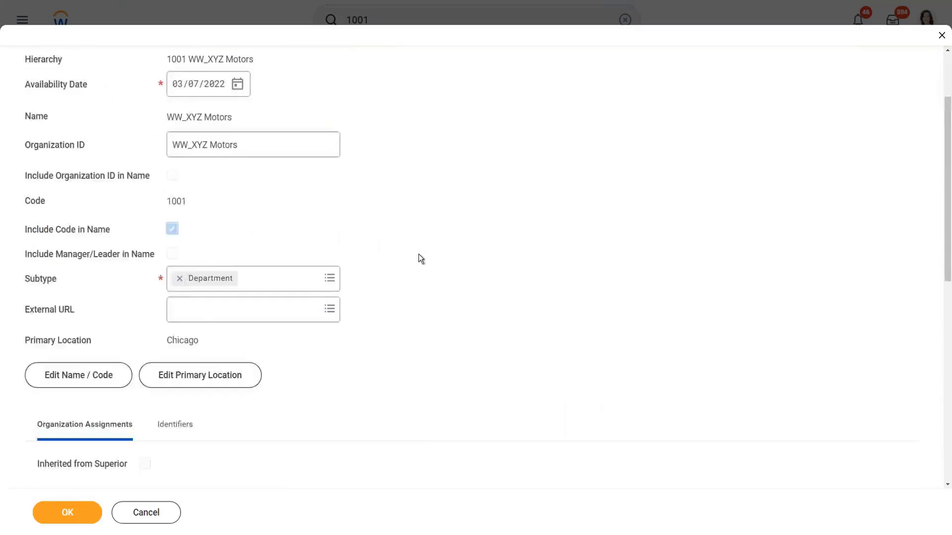
Step: Set WW_XYZ Motors, Inc. as the default organization for the Company type in the organization assignments
scroll(433, 257, "down", 1)
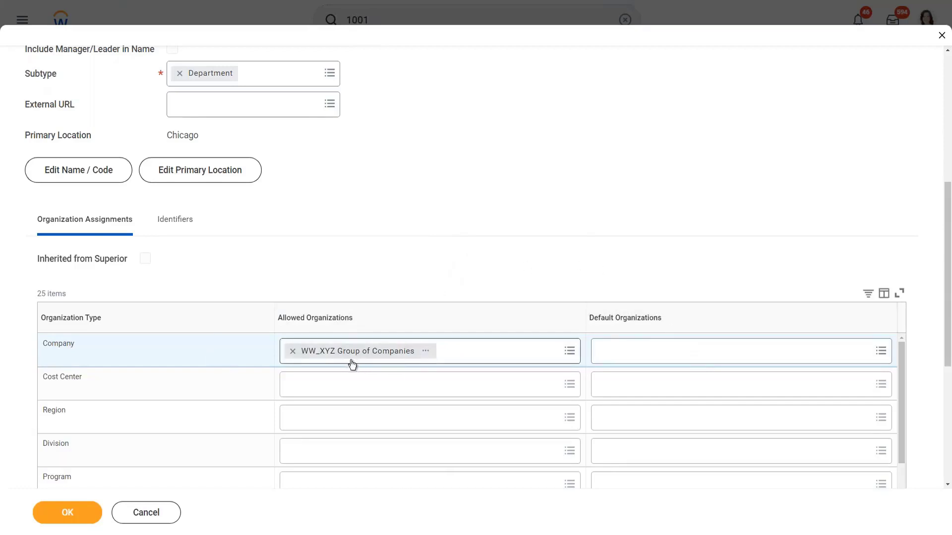
left_click(651, 354)
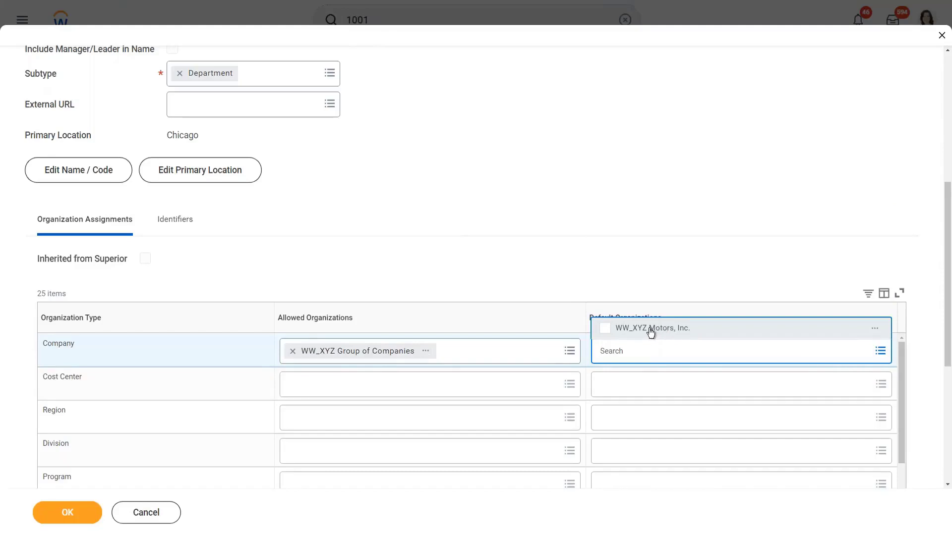
left_click(651, 331)
left_click(578, 198)
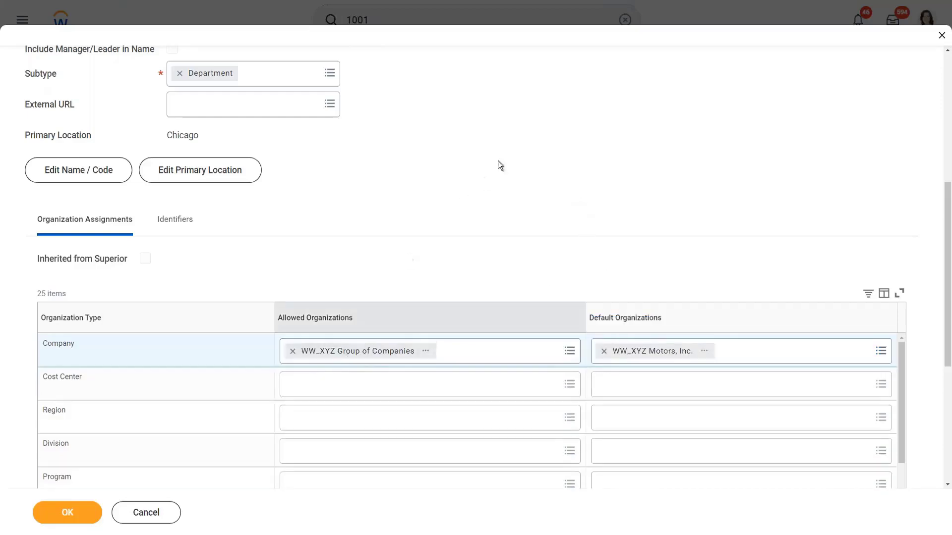
Step: Add WW_XYZ Sales as the allowed organization for the Cost Center type in the organization assignments
left_click(333, 386)
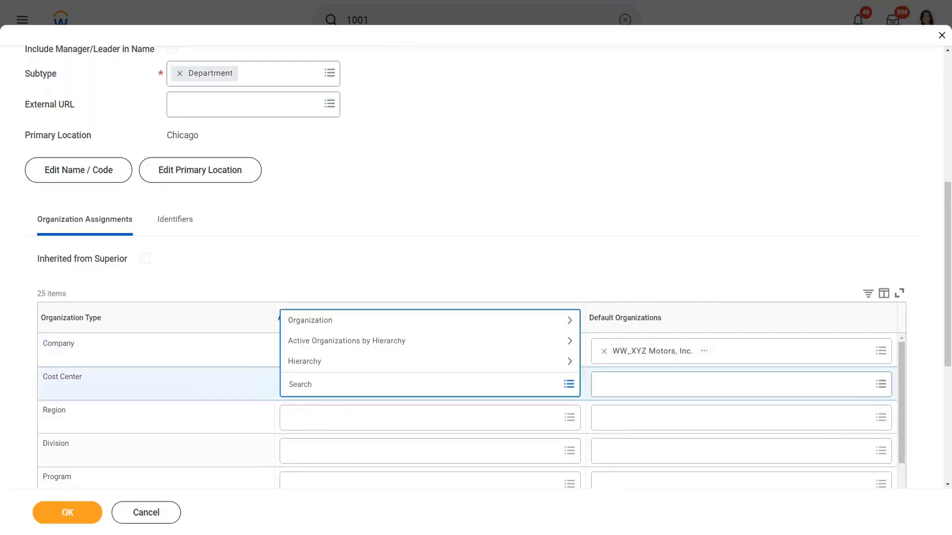
type("ww")
key("Return")
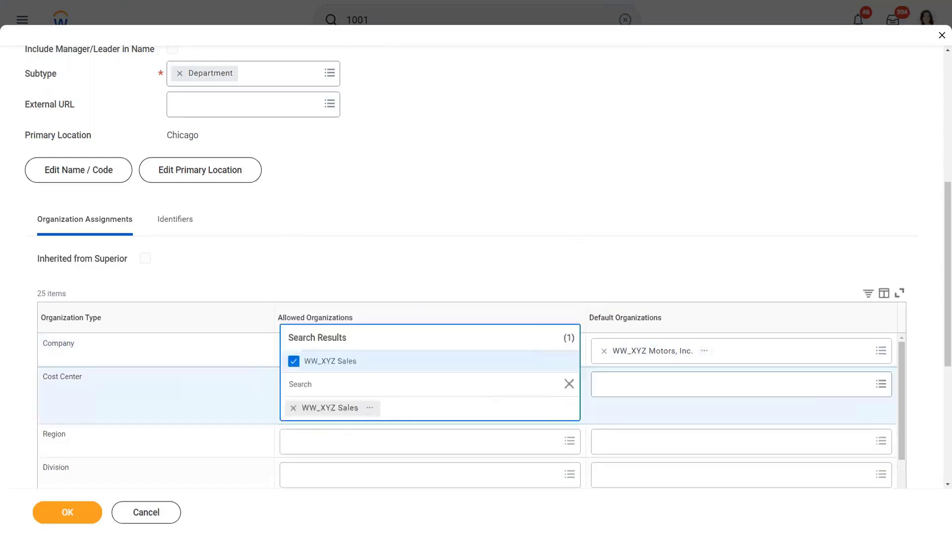
left_click(477, 168)
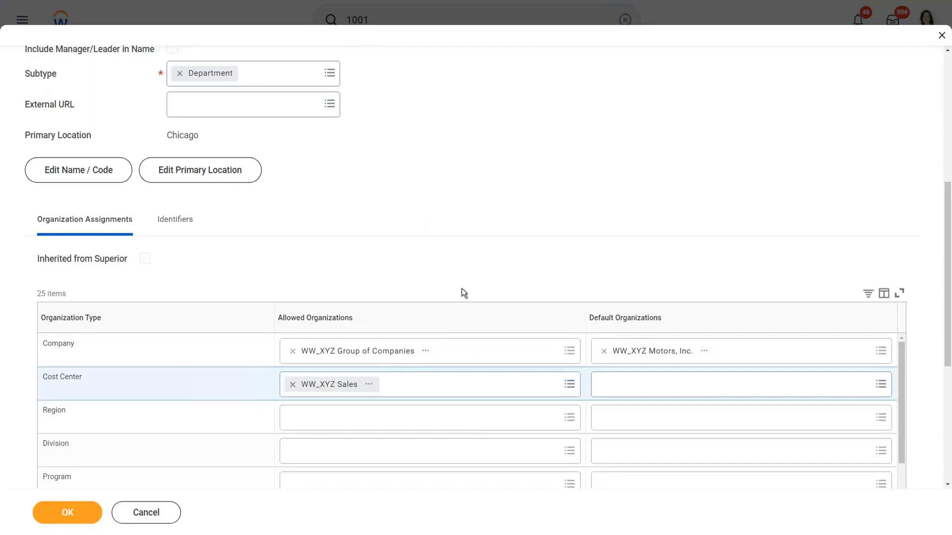
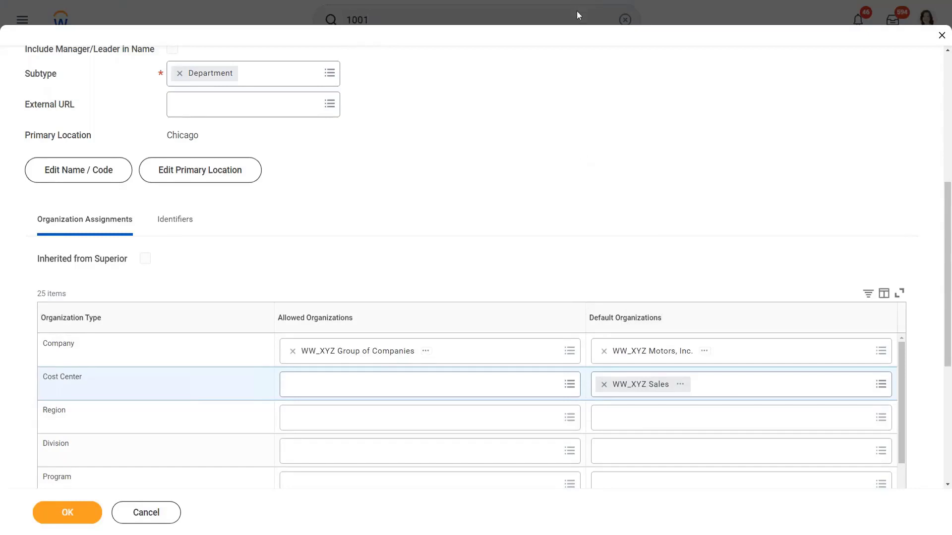
mouse_move(501, 329)
left_mouse_down()
mouse_move(373, 270)
mouse_move(243, 391)
mouse_move(412, 425)
mouse_move(506, 323)
left_mouse_up()
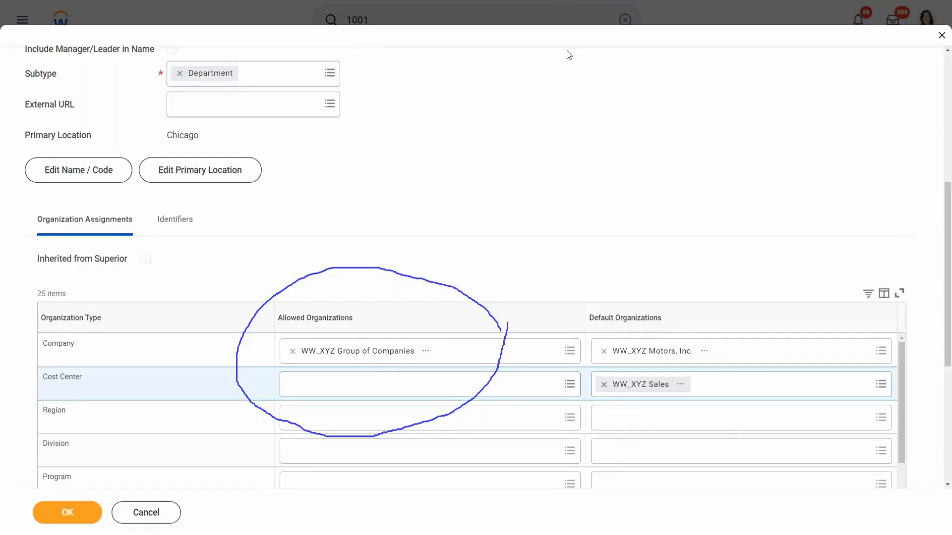
Step: Remove WW_XYZ Group of Companies as the allowed organization for the Company type and save the supervisory organization
key("e")
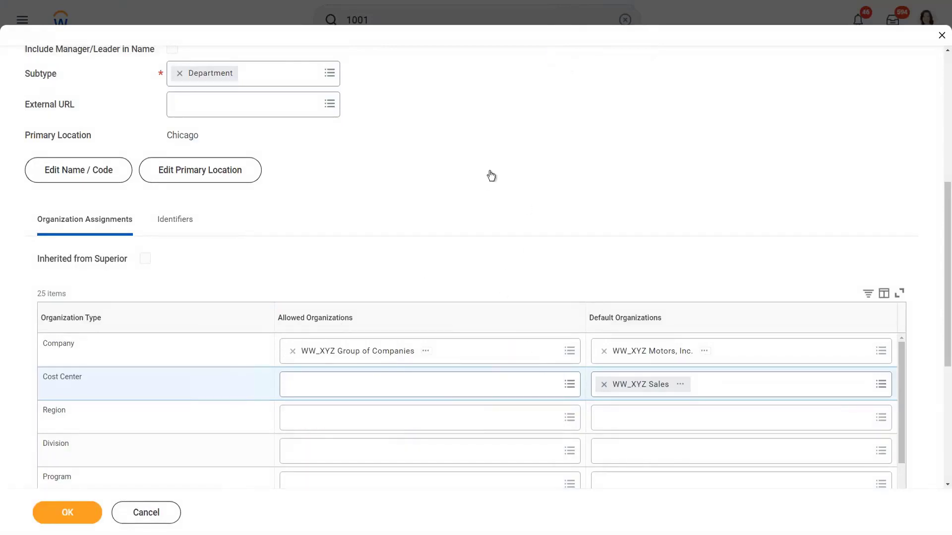
left_click(293, 351)
left_click(469, 169)
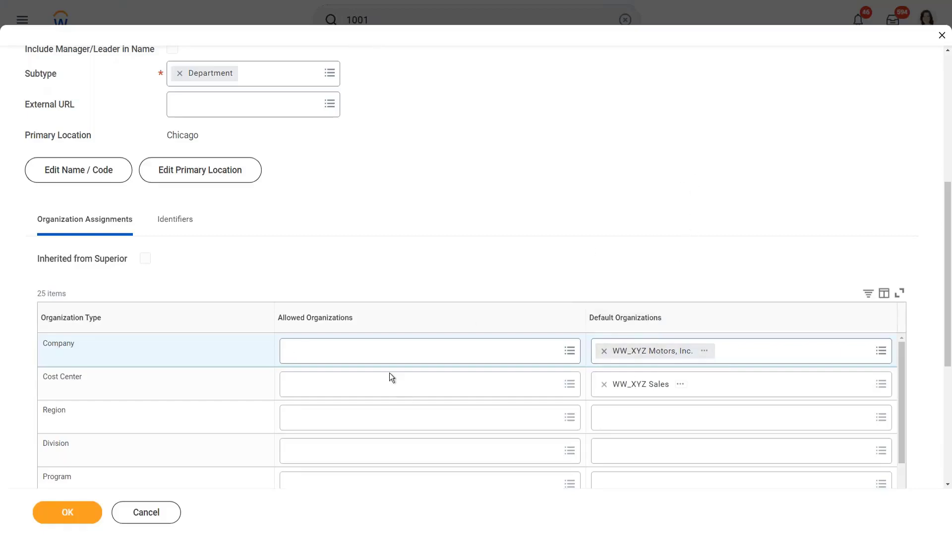
scroll(447, 345, "down", 2)
scroll(450, 382, "up", 2)
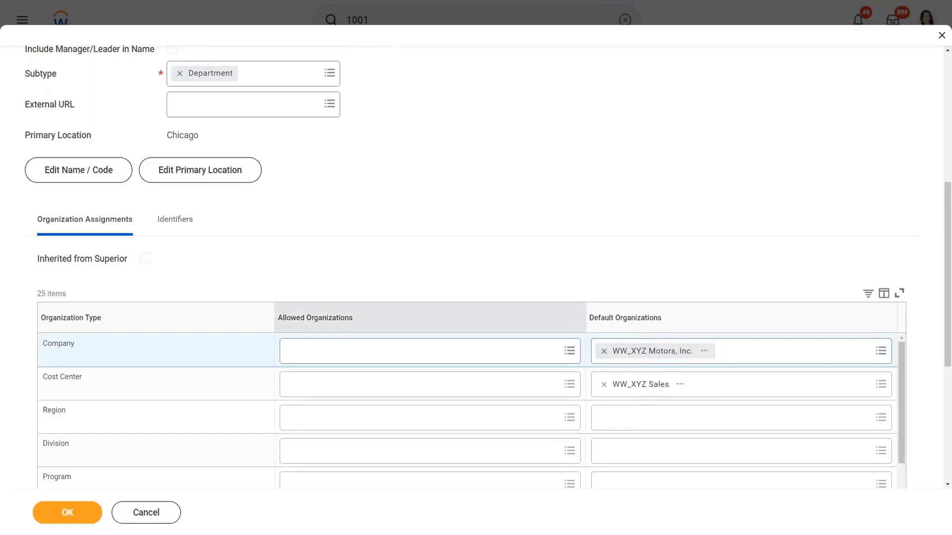
left_click(422, 351)
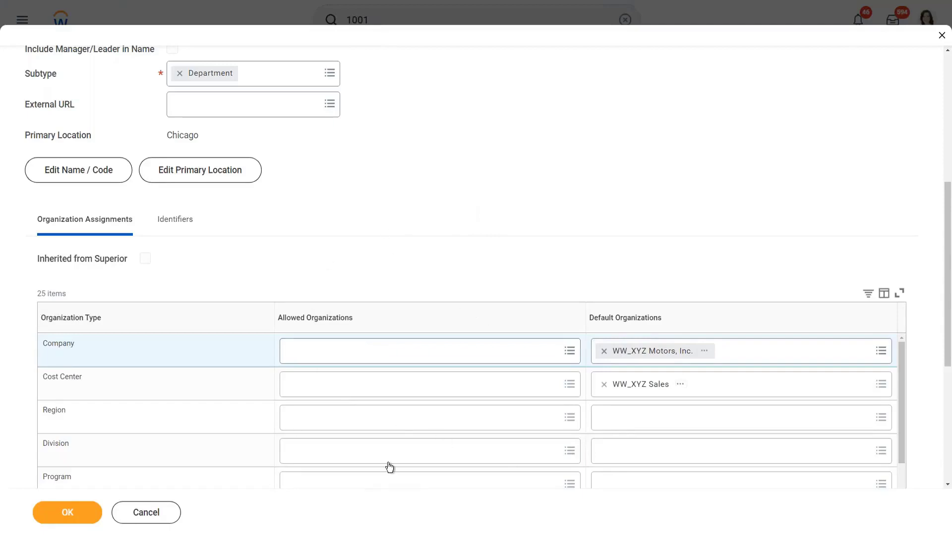
left_click(350, 389)
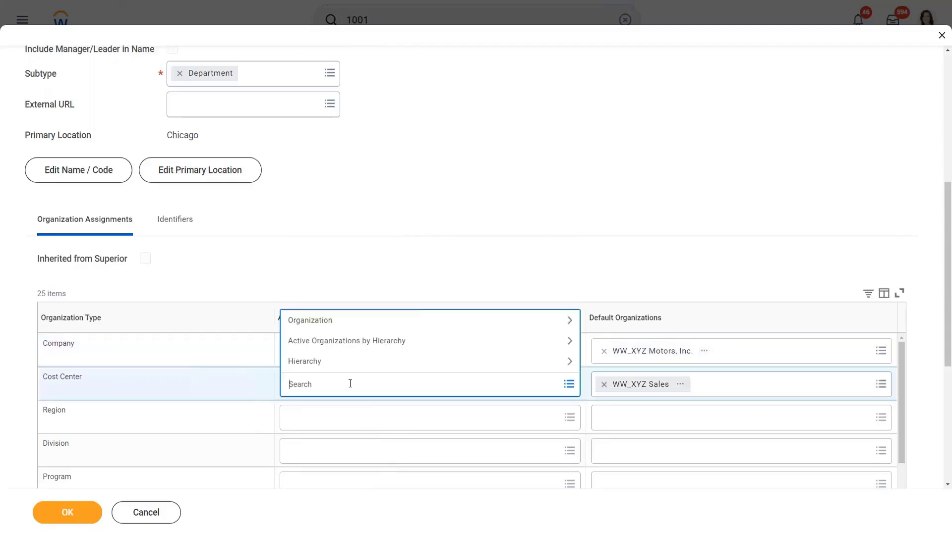
left_click(442, 186)
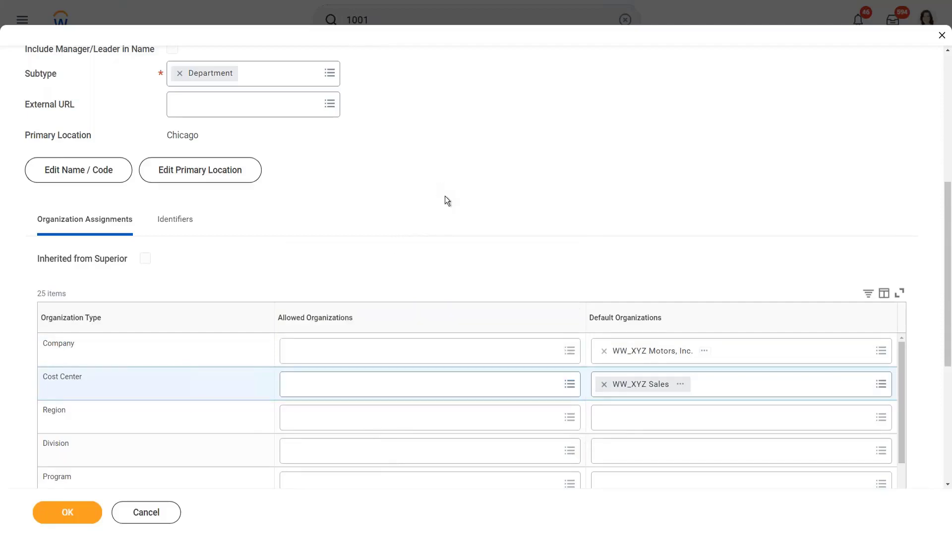
left_click(58, 515)
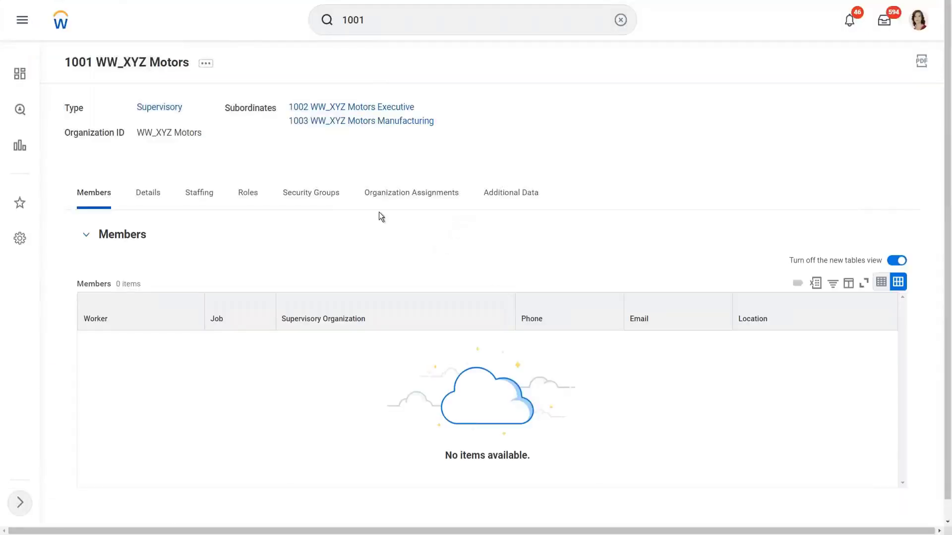
Step: Review the allowed and default organizations for every organization type in the saved assignments of 1001 WW_XYZ Motors
left_click(416, 192)
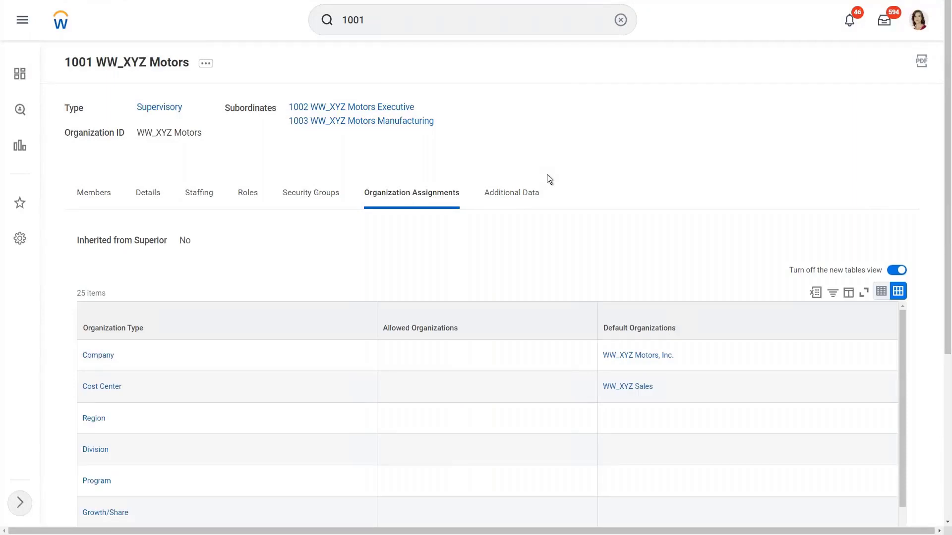
scroll(569, 218, "down", 3)
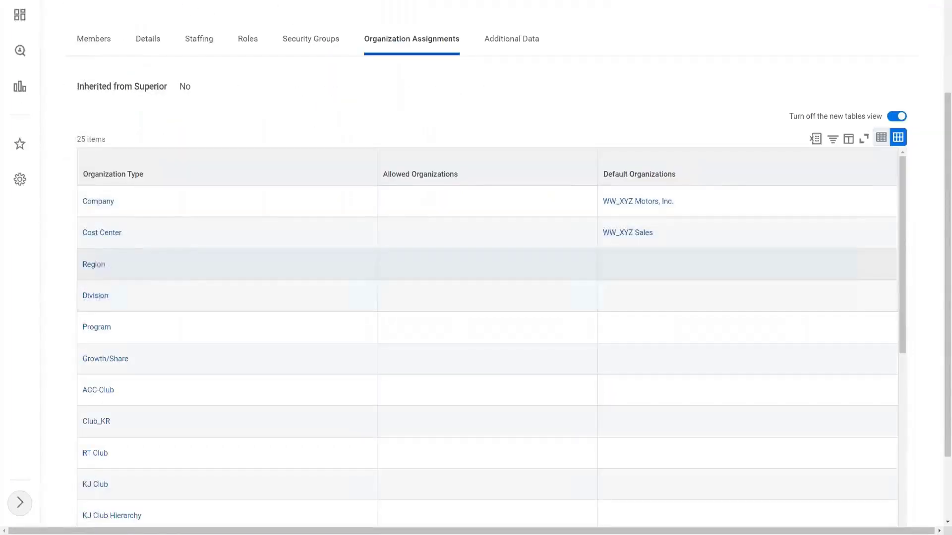
mouse_move(97, 304)
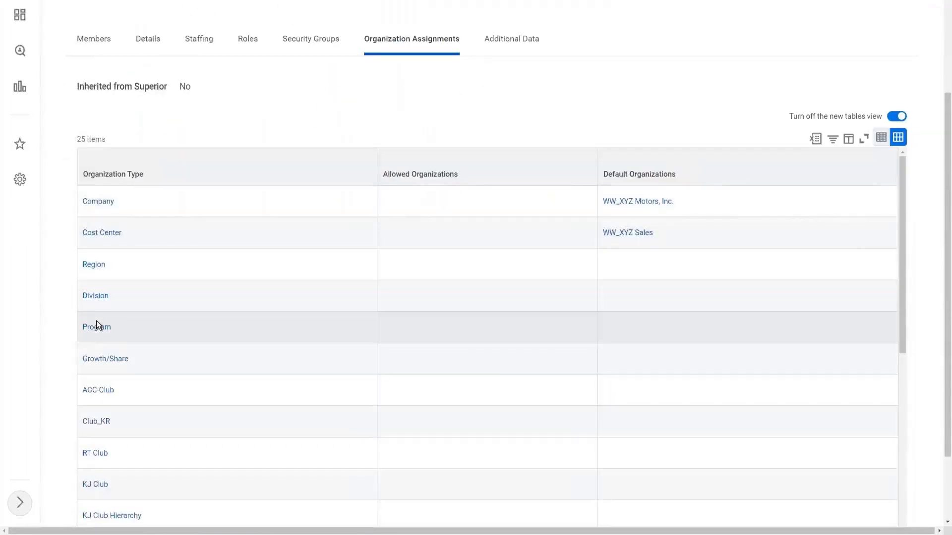
scroll(170, 310, "down", 2)
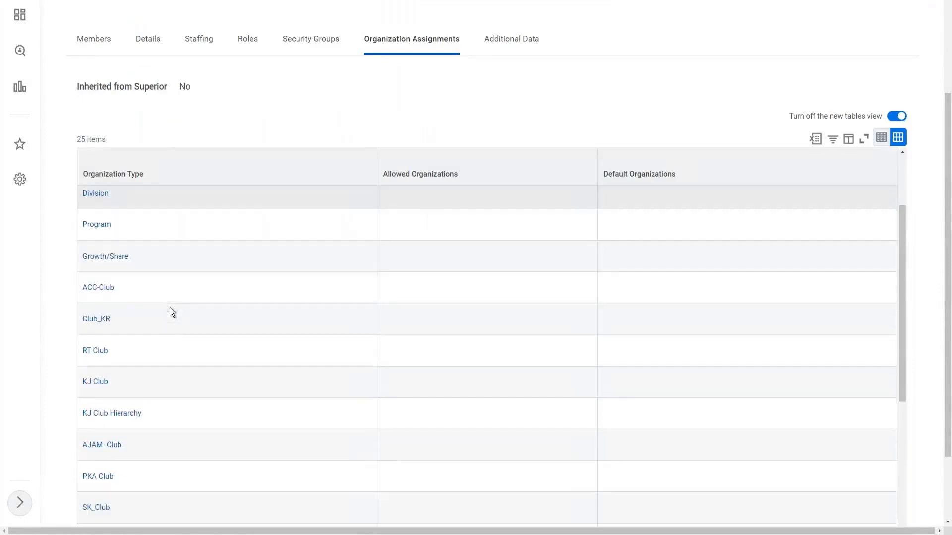
scroll(169, 311, "down", 6)
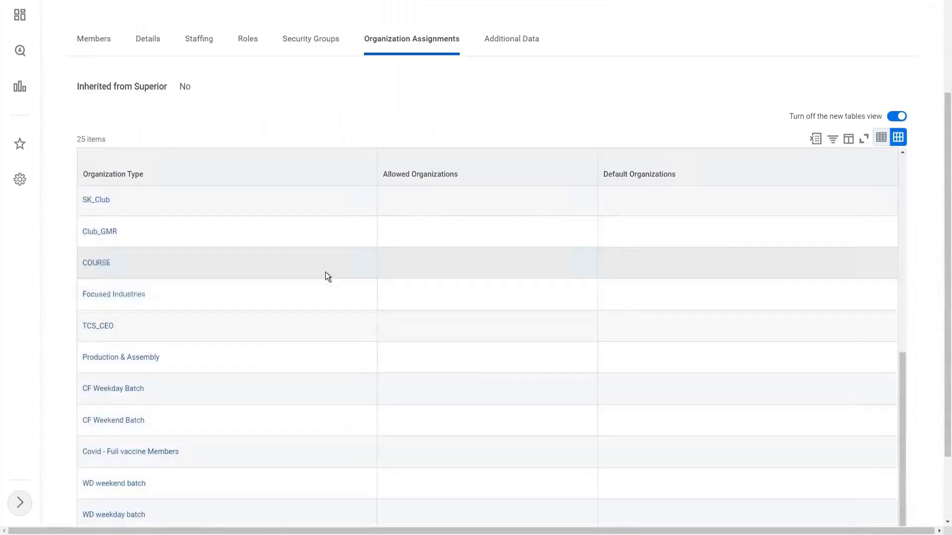
scroll(325, 272, "up", 8)
scroll(571, 123, "up", 3)
Step: Open the 1001 WW_XYZ Motors supervisory organization for editing and bring up its allowed and default organization assignments
left_click(97, 192)
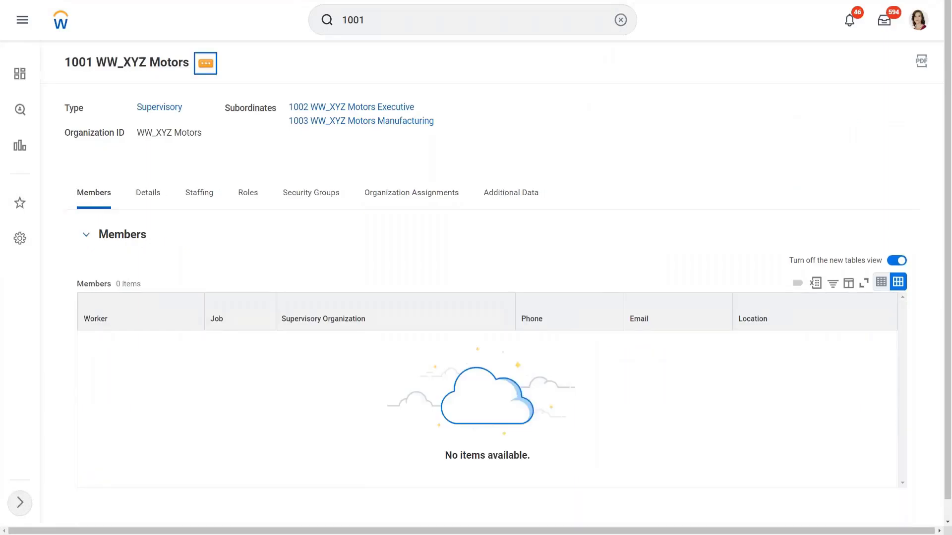
left_click(212, 67)
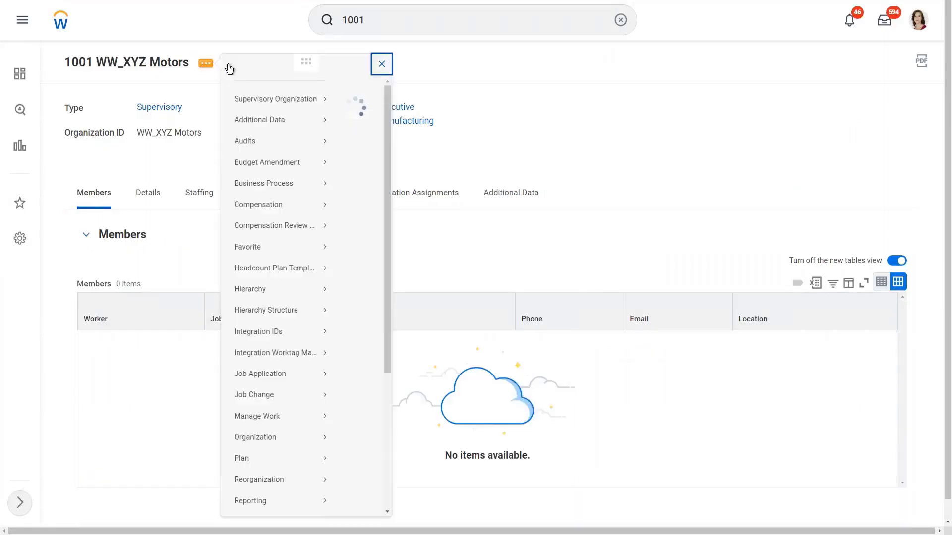
mouse_move(277, 120)
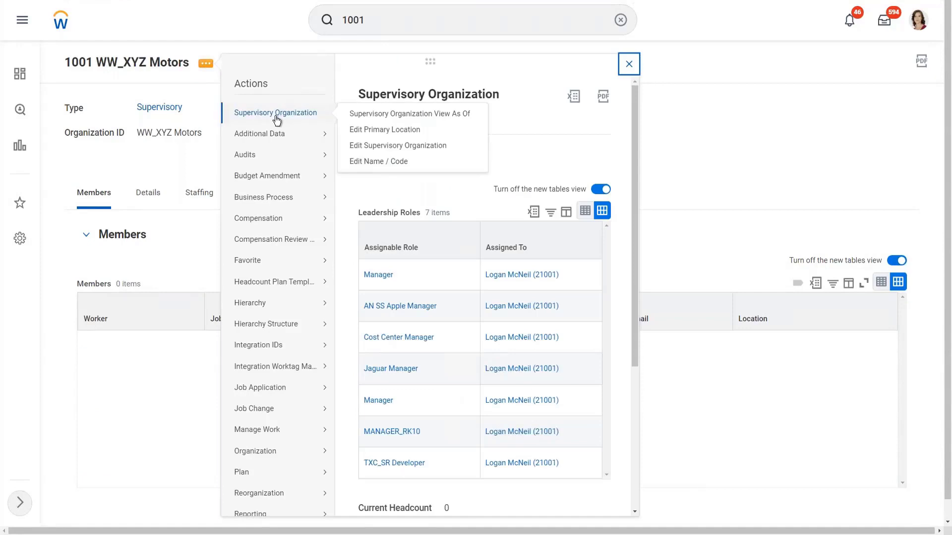
left_click(426, 146)
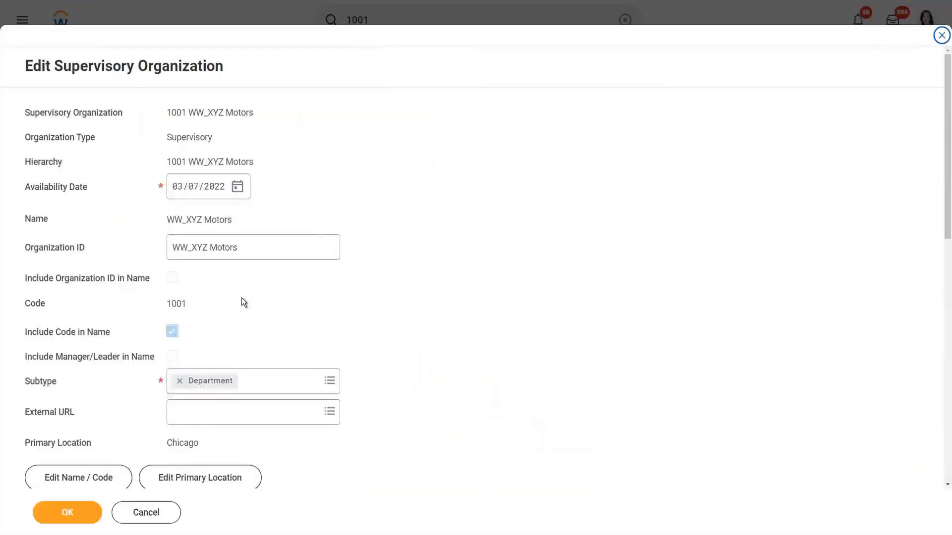
scroll(243, 301, "down", 3)
scroll(242, 298, "down", 1)
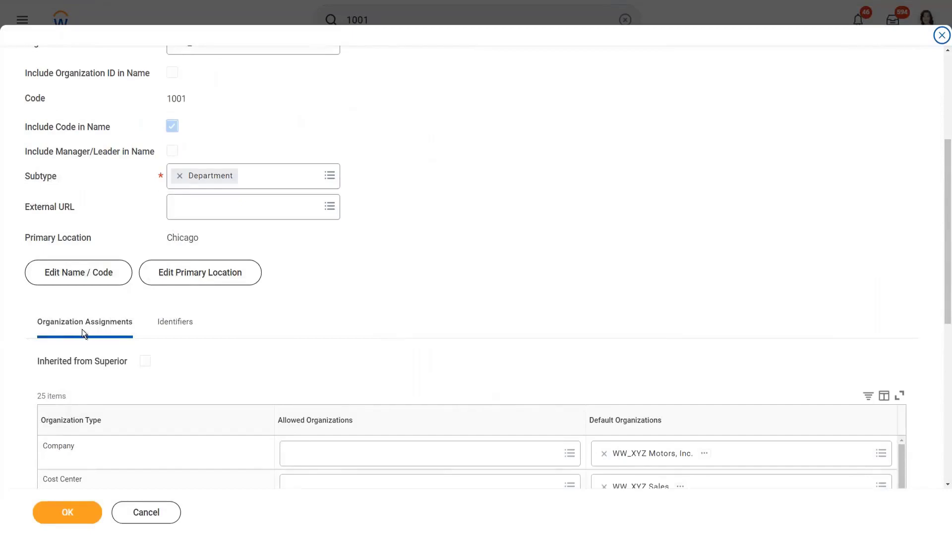
scroll(176, 326, "down", 2)
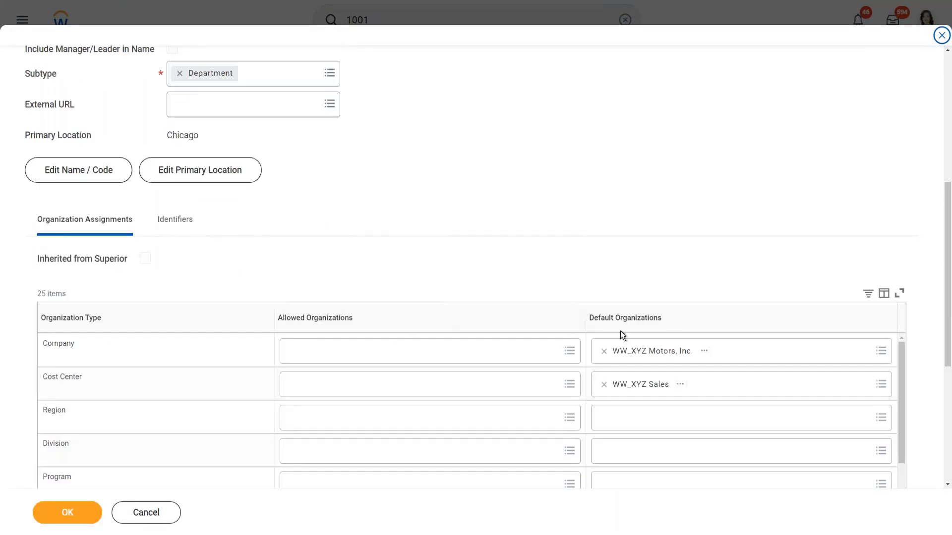
Step: Submit the supervisory organization edit and display the organization assignments of 1001 WW_XYZ Motors
left_click(526, 161)
left_click(67, 515)
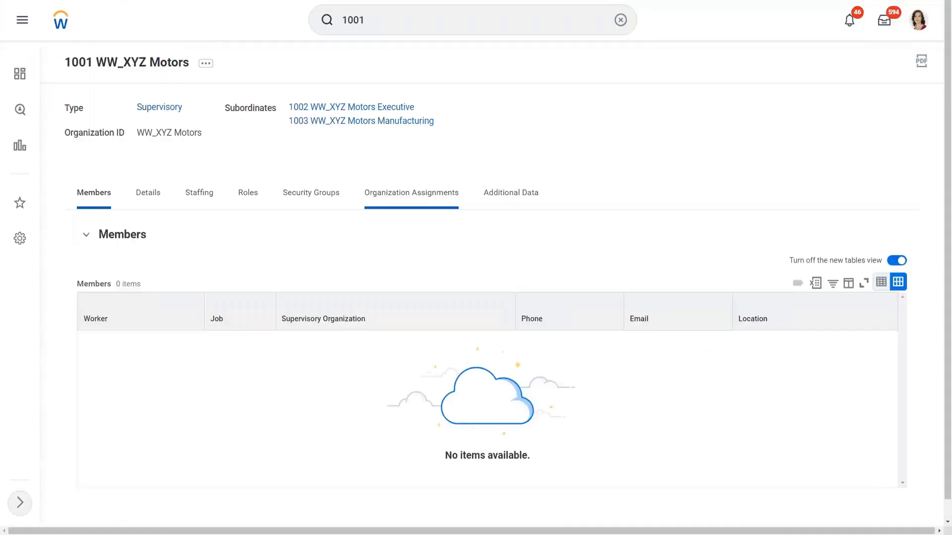
left_click(436, 193)
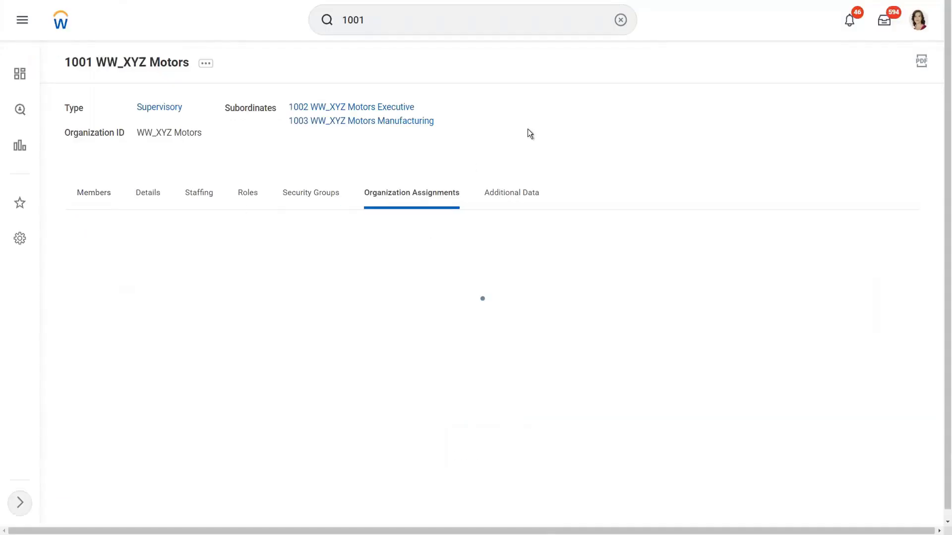